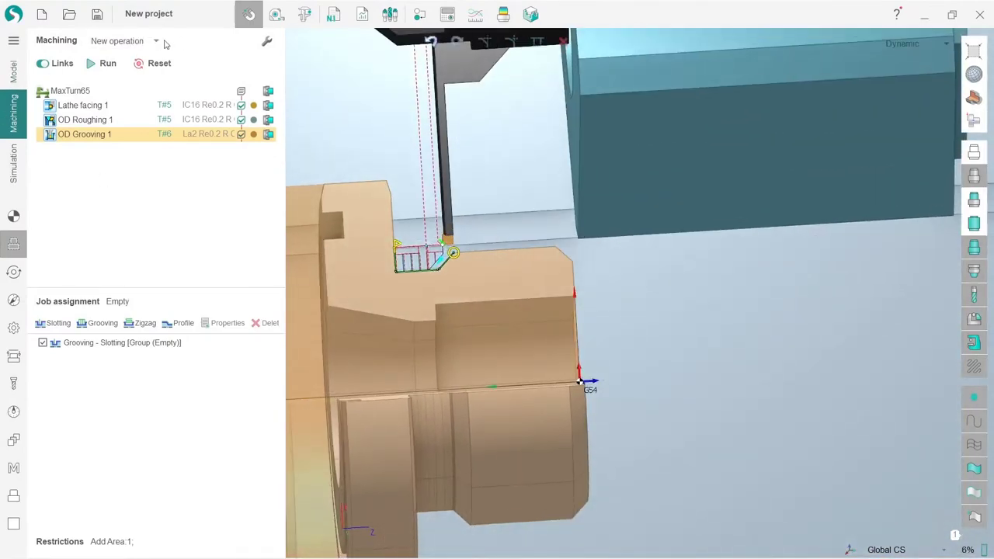
Add an OD Threading operation after the OD grooving operation
left_click(156, 40)
mouse_move(159, 75)
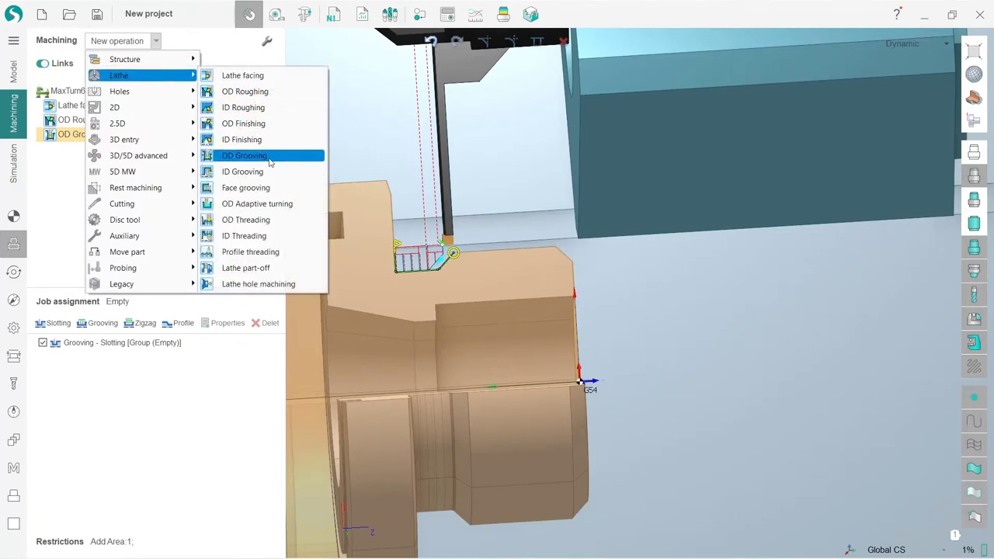
left_click(257, 221)
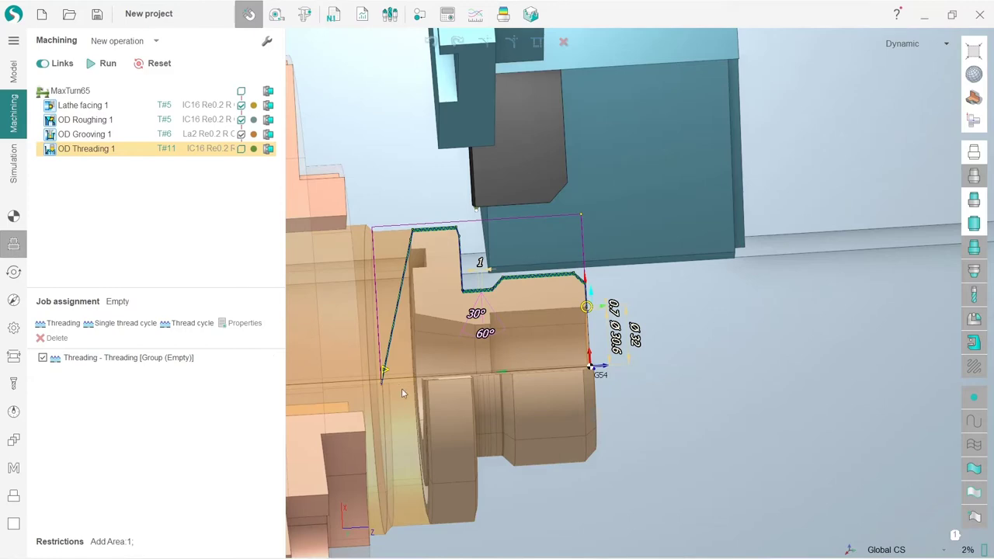
Limit the thread contour to the front outer cylinder, between the groove-side chamfer and the front chamfer
left_click_drag(388, 375, 509, 284)
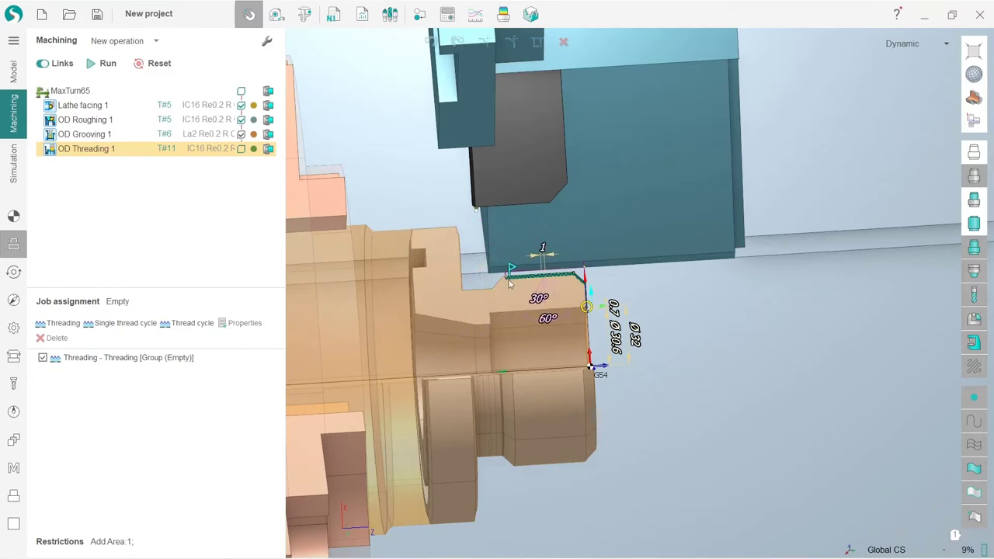
scroll(560, 282, "up", 5)
scroll(595, 321, "down", 5)
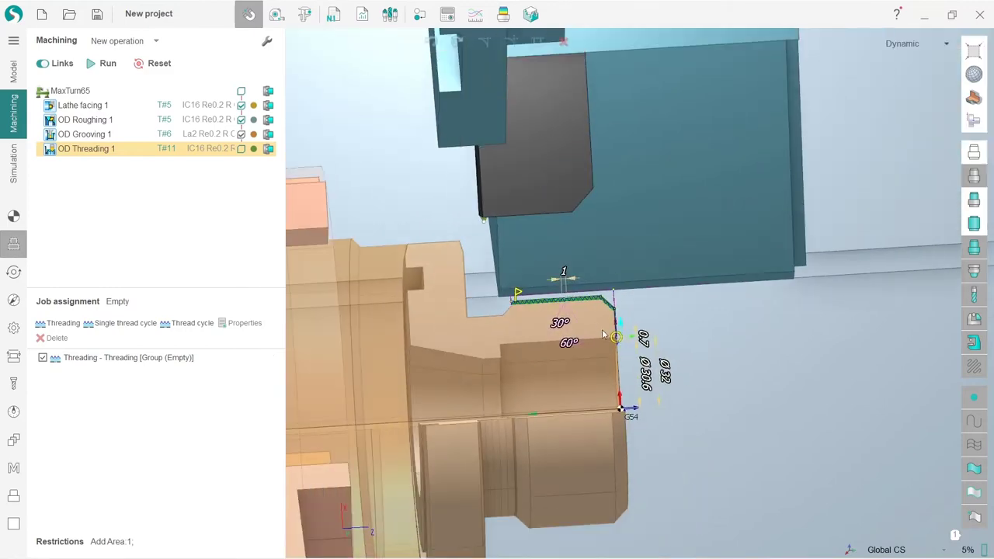
scroll(606, 322, "up", 2)
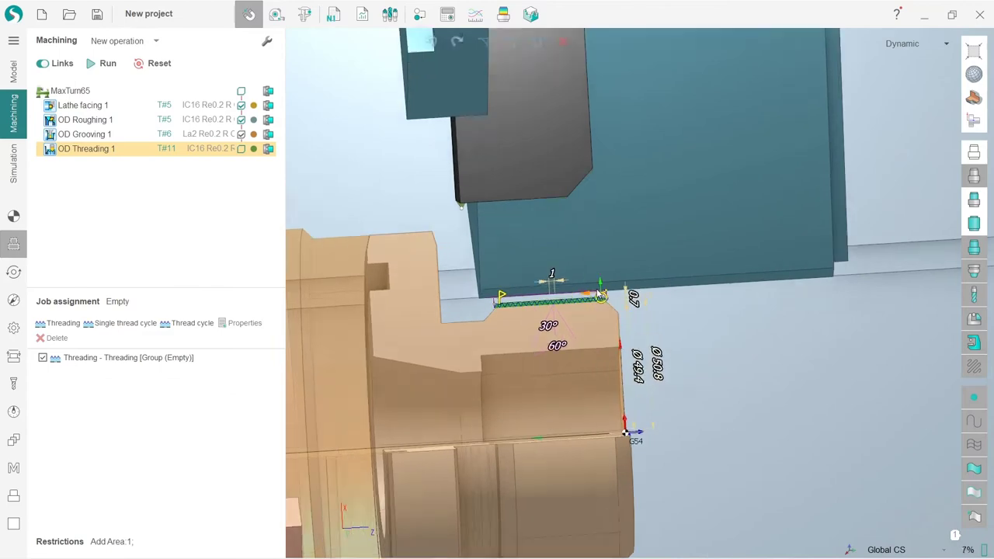
mouse_move(596, 326)
middle_mouse_down()
mouse_move(582, 337)
mouse_move(590, 344)
mouse_move(584, 330)
middle_mouse_up()
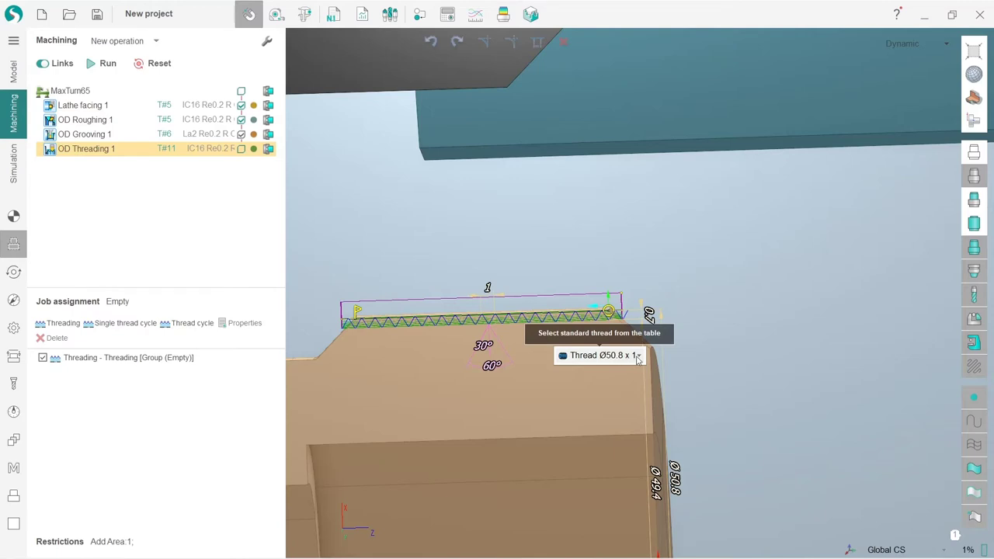
Browse the standard thread tables for compression HKT, external and internal cylindrical pipe, and ISO metric screw threads
left_click(638, 355)
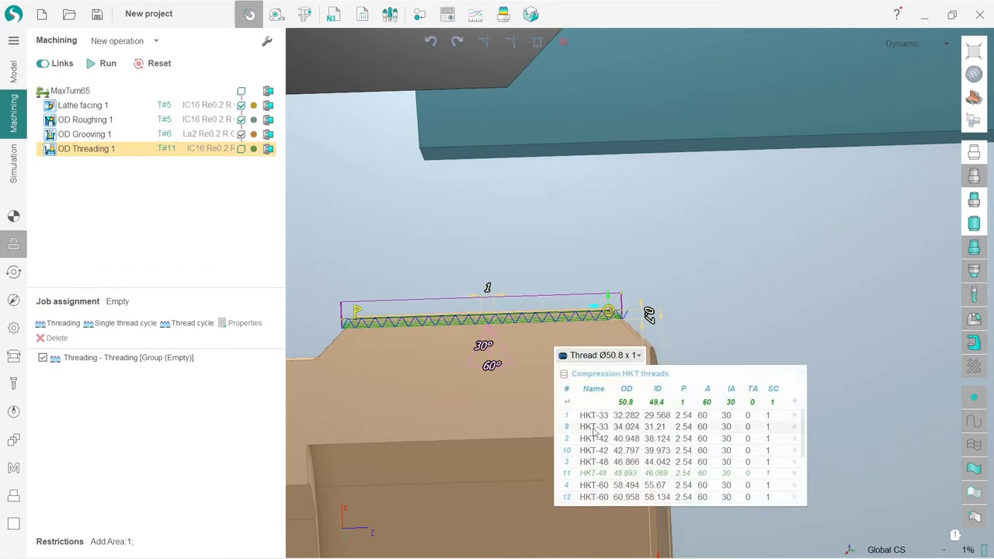
left_click(618, 376)
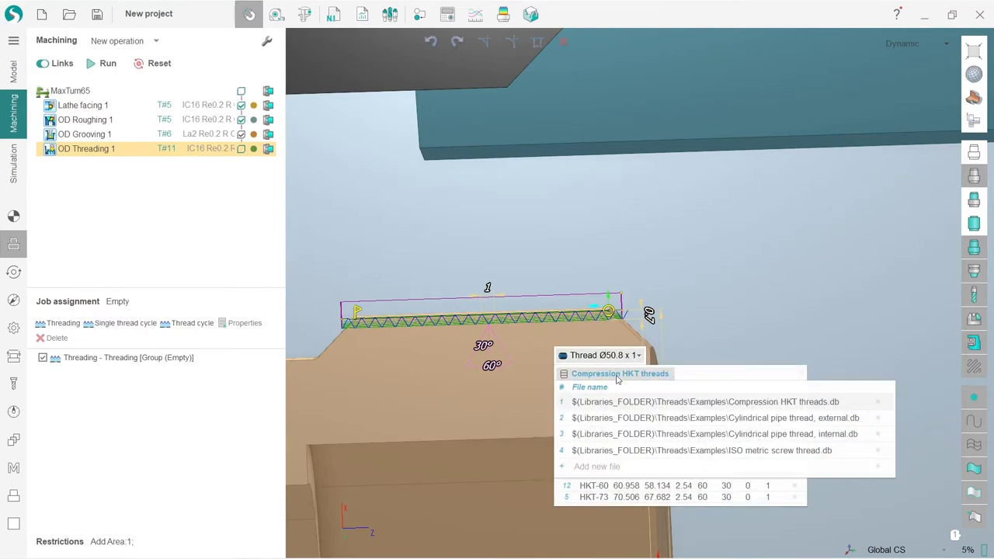
left_click(618, 420)
scroll(614, 457, "down", 2)
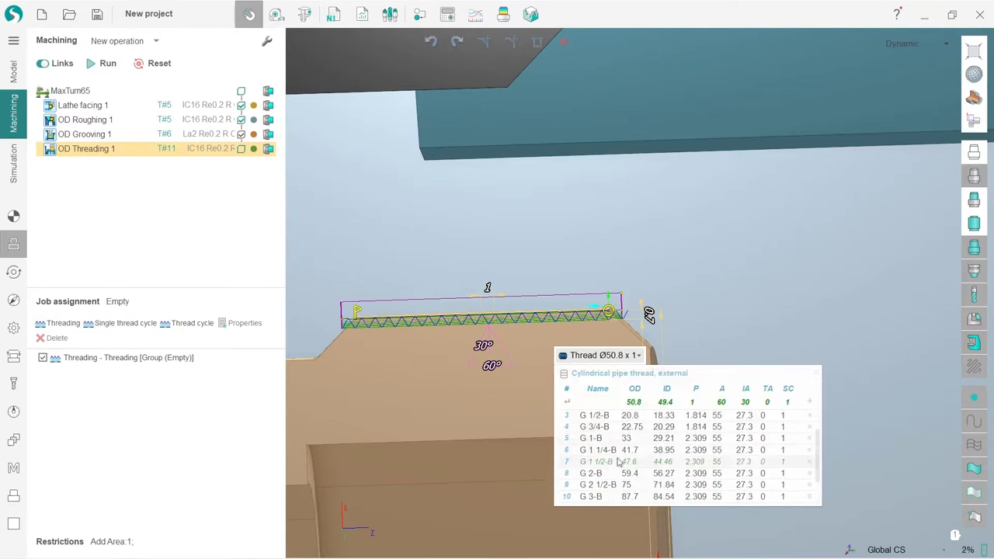
scroll(619, 458, "up", 2)
left_click(634, 376)
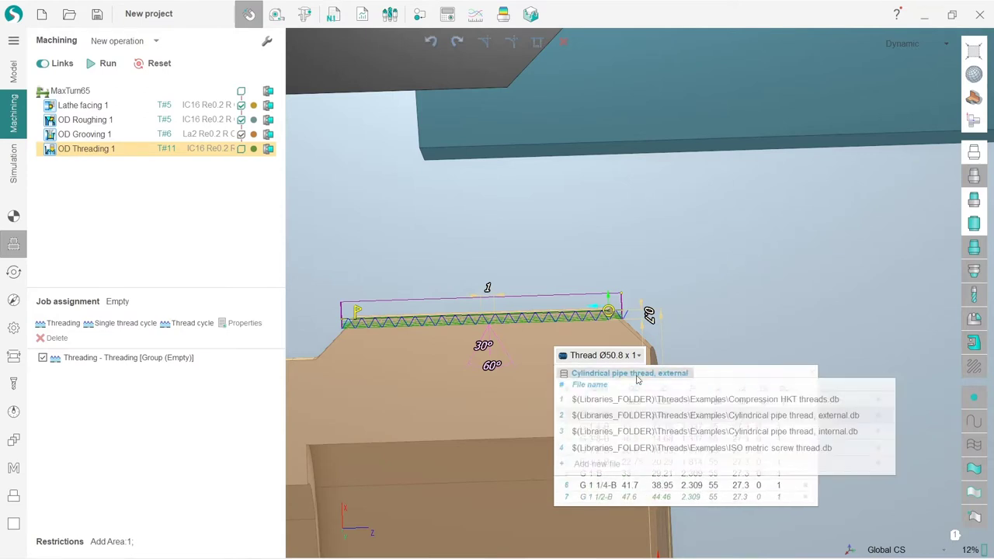
left_click(635, 438)
left_click(624, 376)
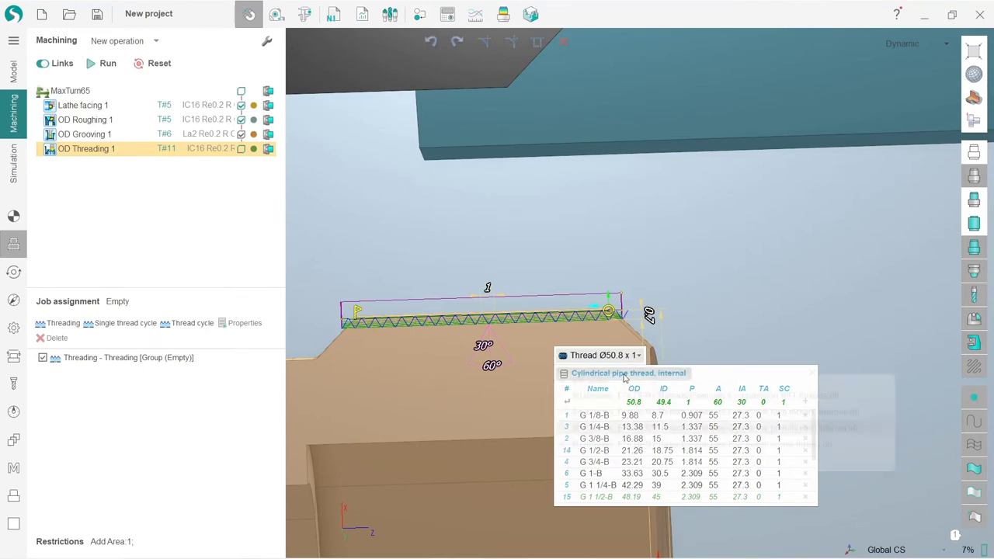
left_click(638, 455)
scroll(638, 459, "down", 7)
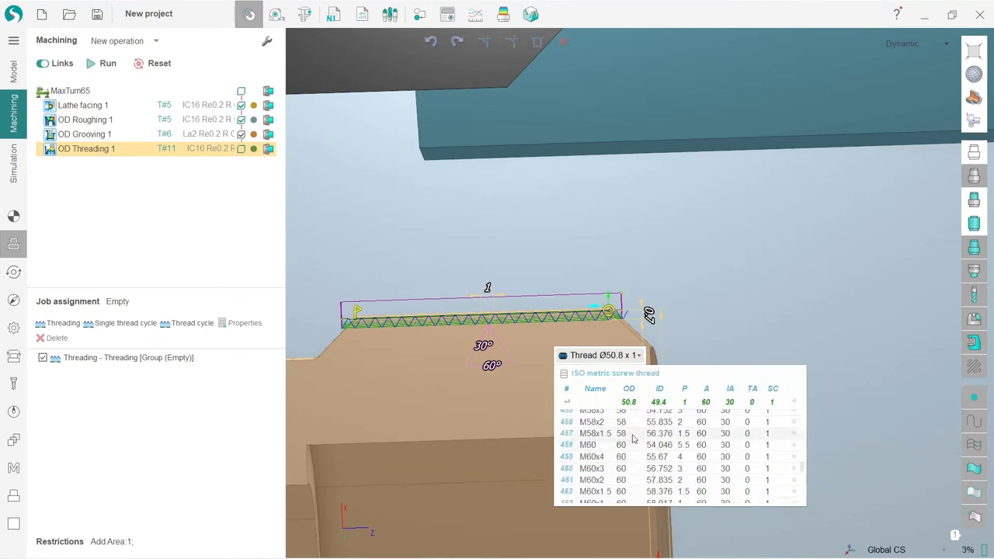
left_click(621, 374)
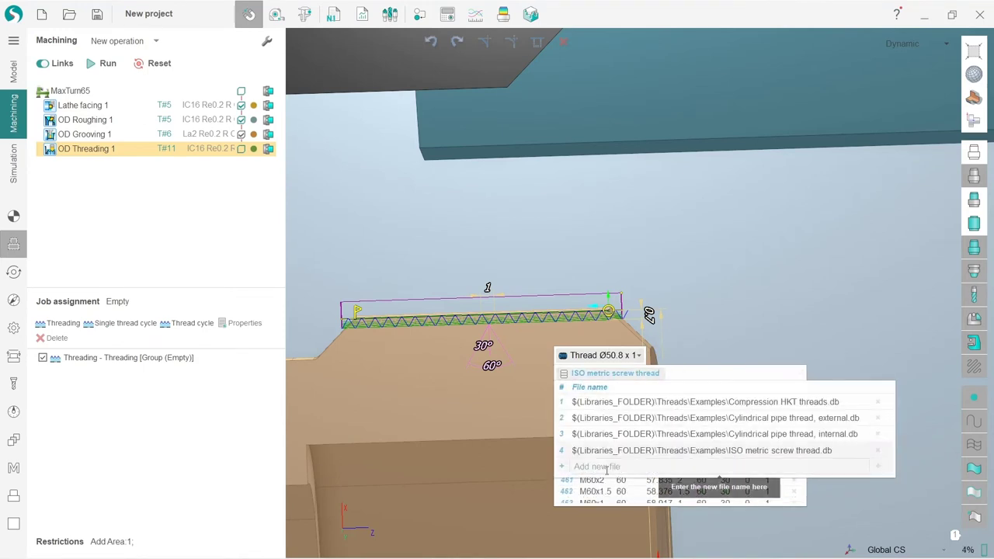
left_click(612, 452)
scroll(609, 452, "down", 4)
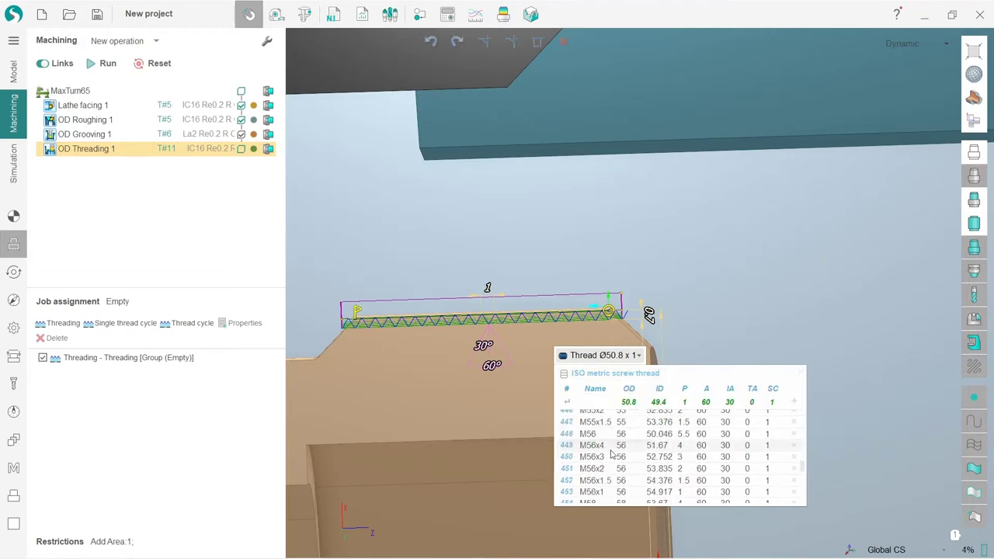
scroll(609, 453, "down", 6)
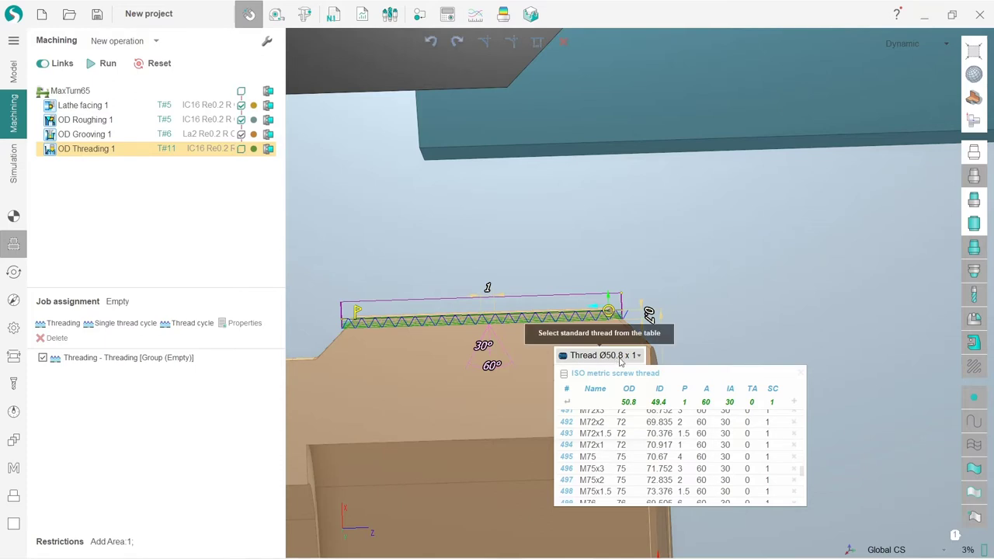
left_click(750, 285)
Examine the thread's editable dimensions on the model: profile angle, infeed angle, pitch and depth
left_click(492, 371)
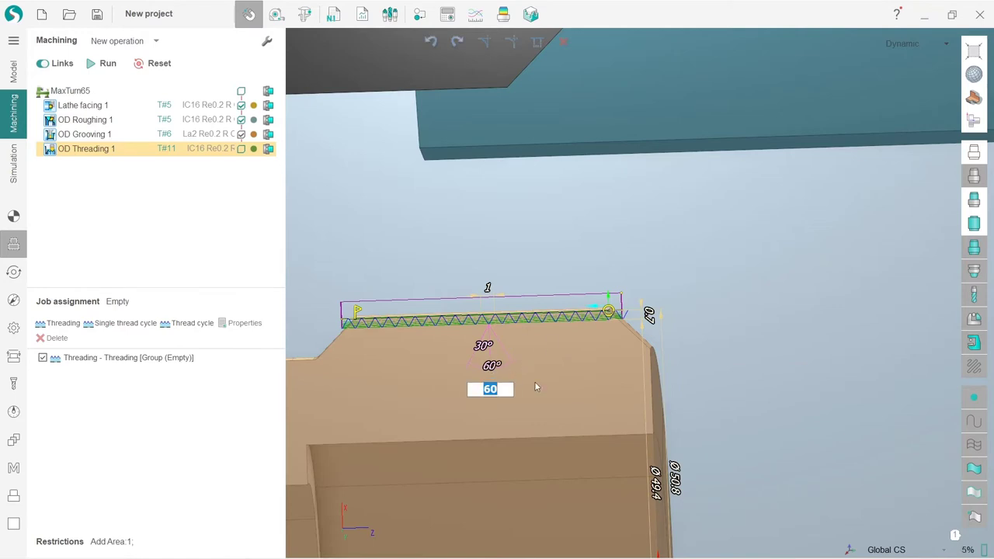
left_click(741, 343)
middle_click_drag(505, 375, 667, 385)
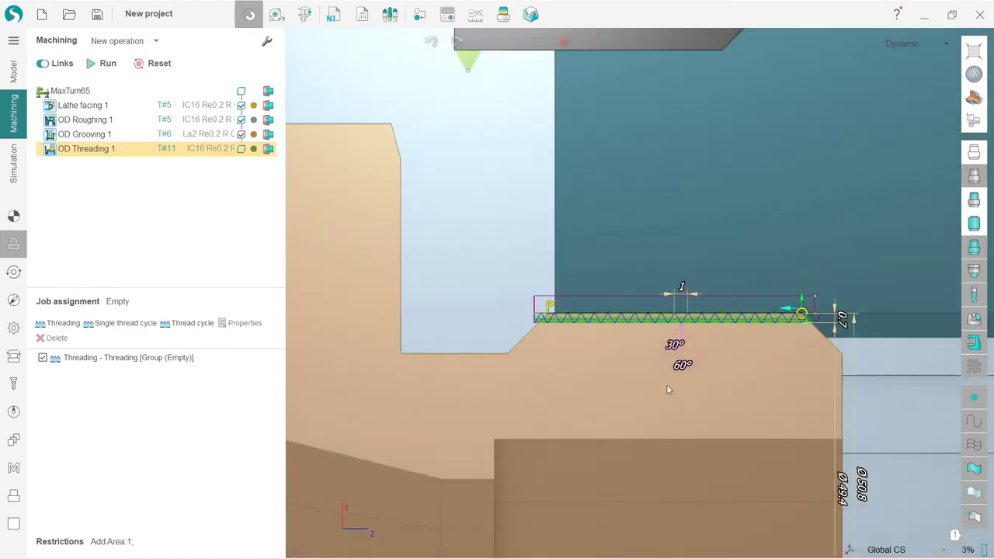
double_click(675, 345)
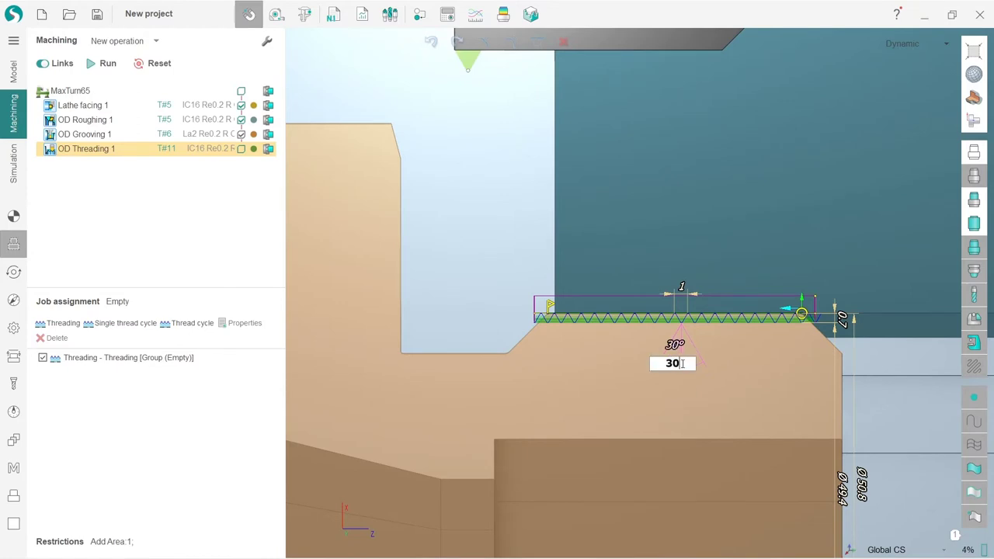
scroll(684, 363, "up", 2)
double_click(682, 289)
left_click(839, 317)
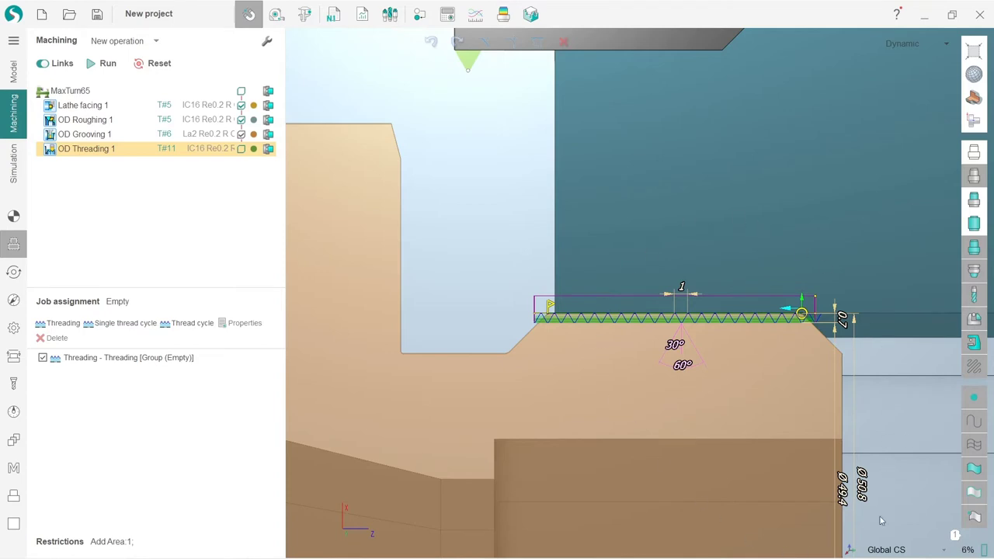
Calculate the toolpath of the OD threading operation and inspect it on the part
scroll(501, 368, "down", 5)
scroll(561, 342, "up", 3)
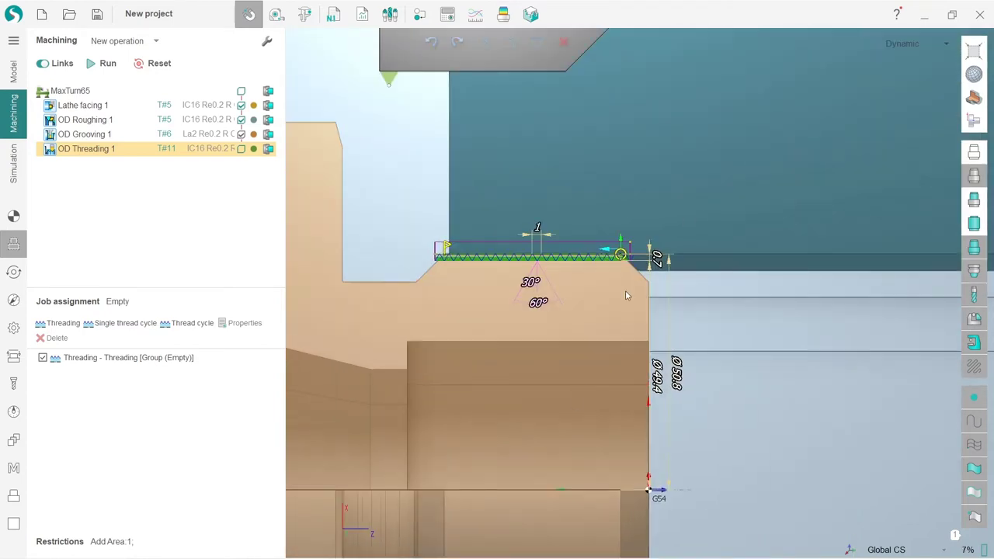
scroll(626, 295, "up", 3)
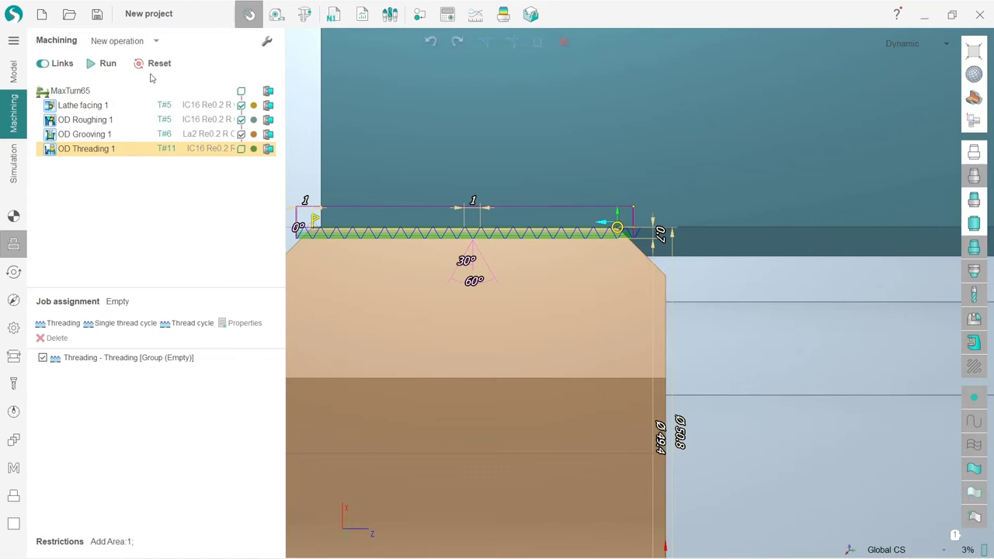
left_click(107, 63)
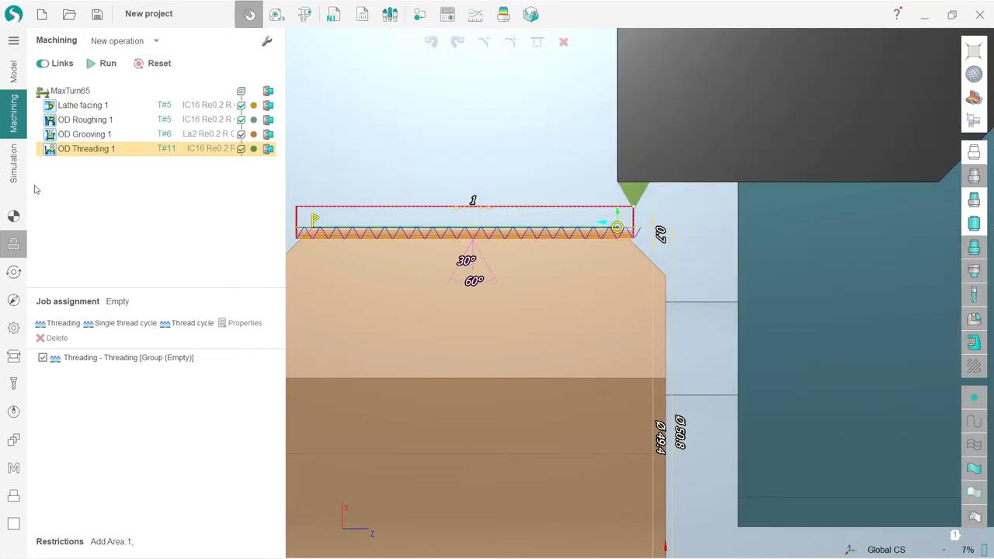
mouse_move(533, 373)
middle_mouse_down()
mouse_move(519, 358)
mouse_move(477, 360)
mouse_move(529, 363)
middle_mouse_up()
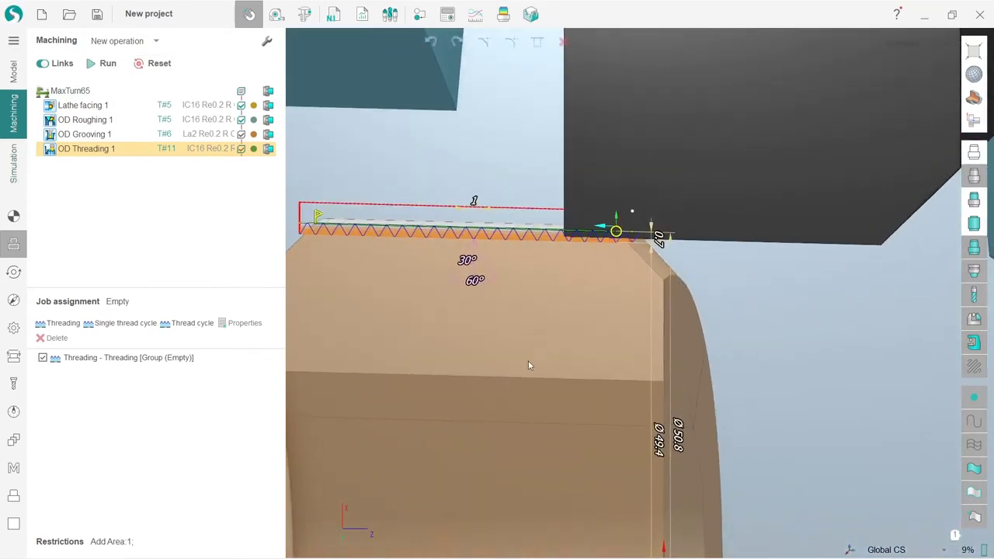
scroll(530, 362, "down", 4)
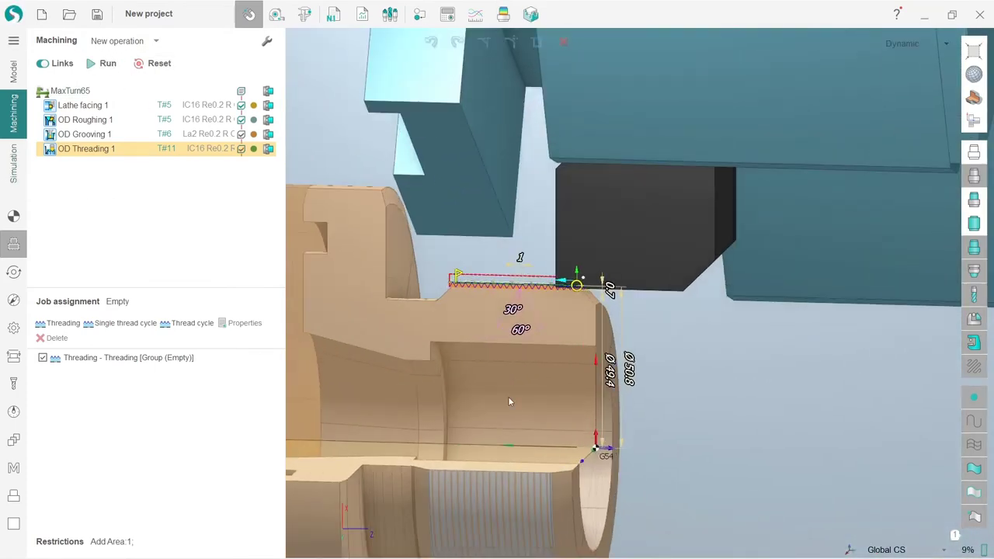
Add a Lathe hole machining operation after the OD threading operation
left_click(156, 41)
mouse_move(128, 75)
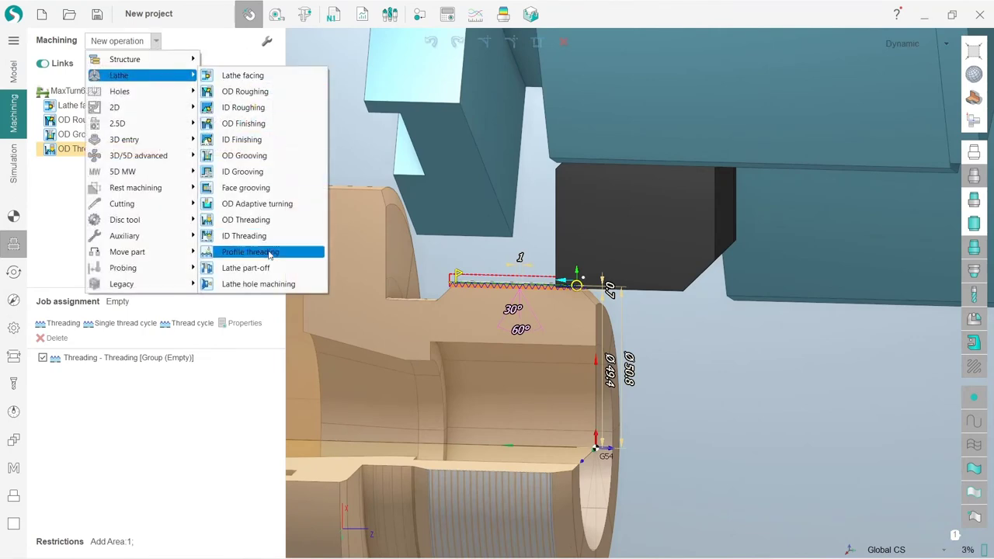
left_click(269, 287)
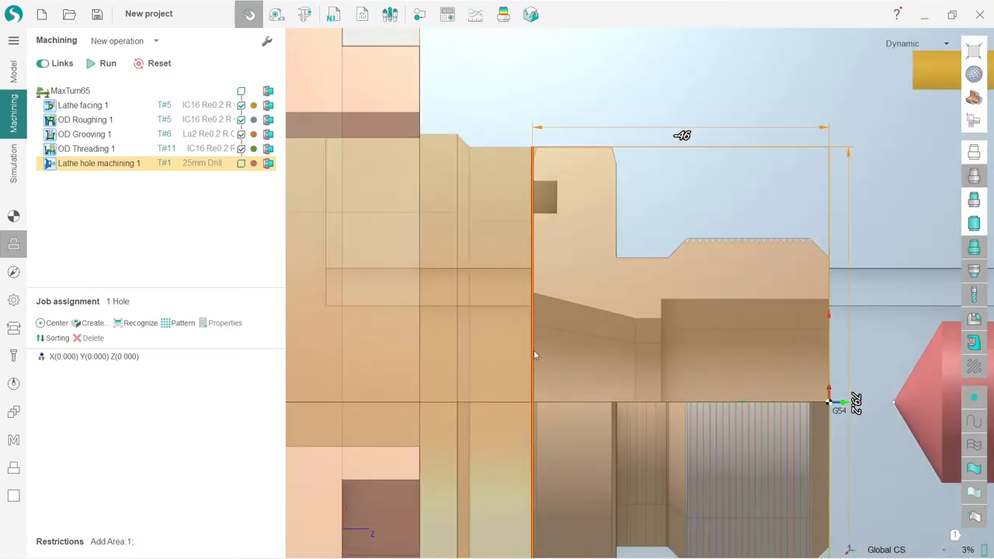
Extend the hole's bottom to a depth of -57.2 and calculate the drilling toolpath
left_click(533, 350)
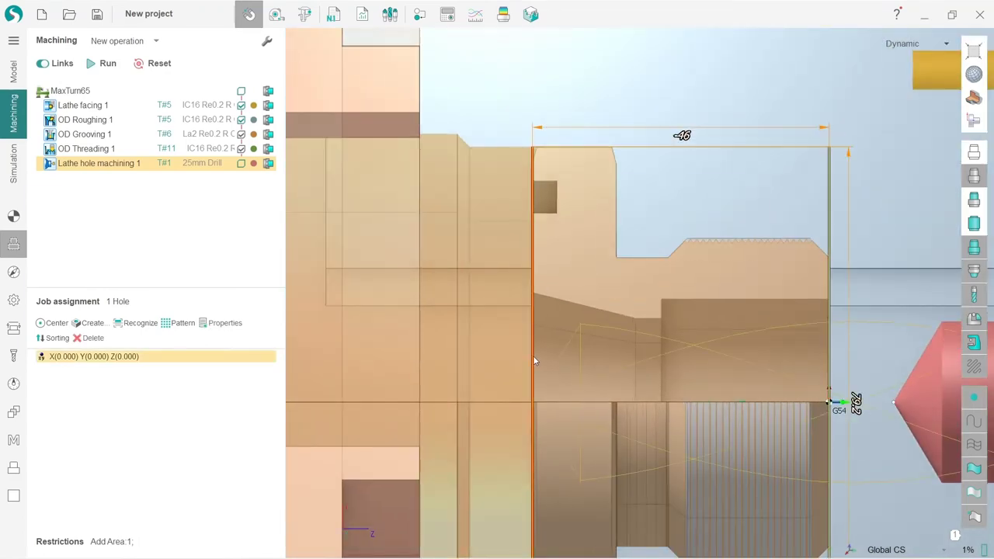
left_click_drag(533, 360, 460, 359)
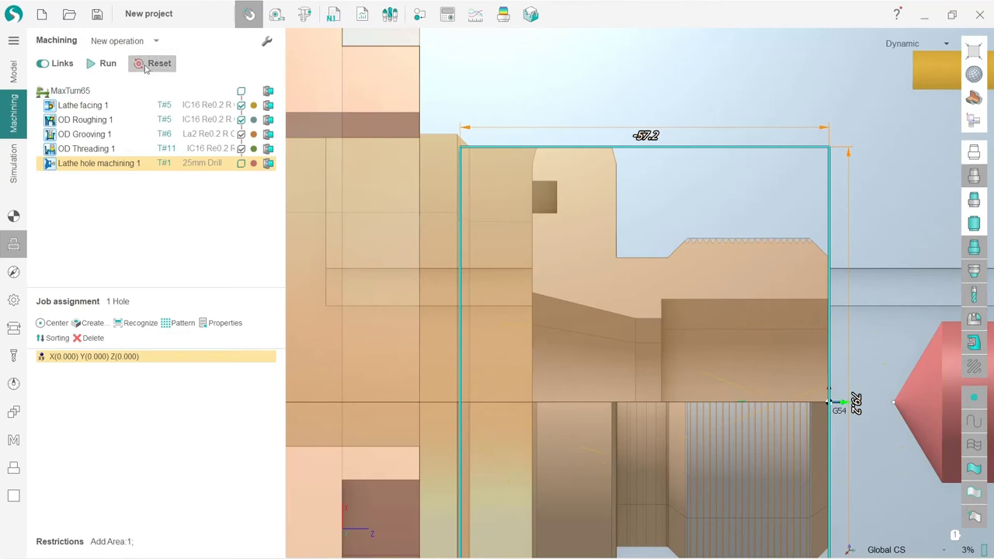
left_click(108, 63)
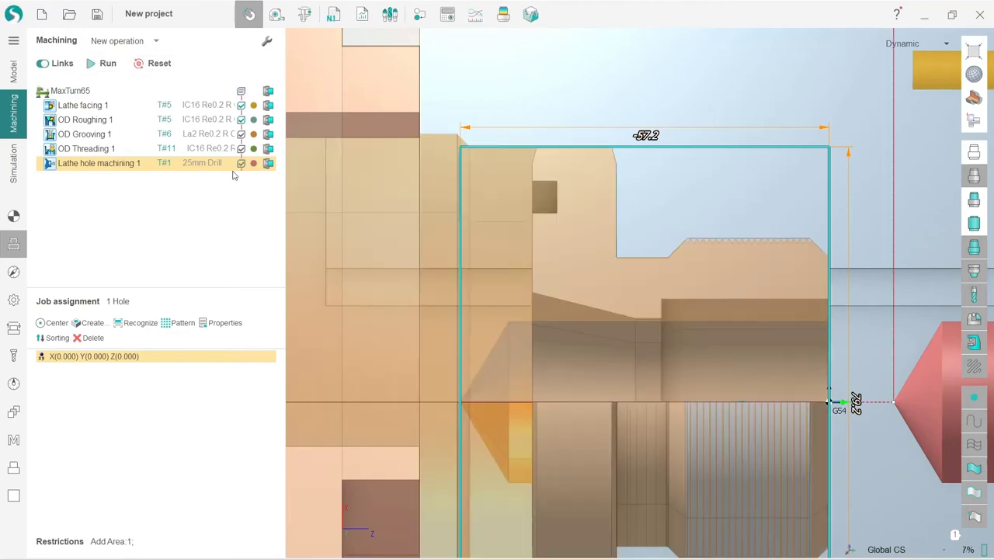
scroll(517, 348, "up", 2)
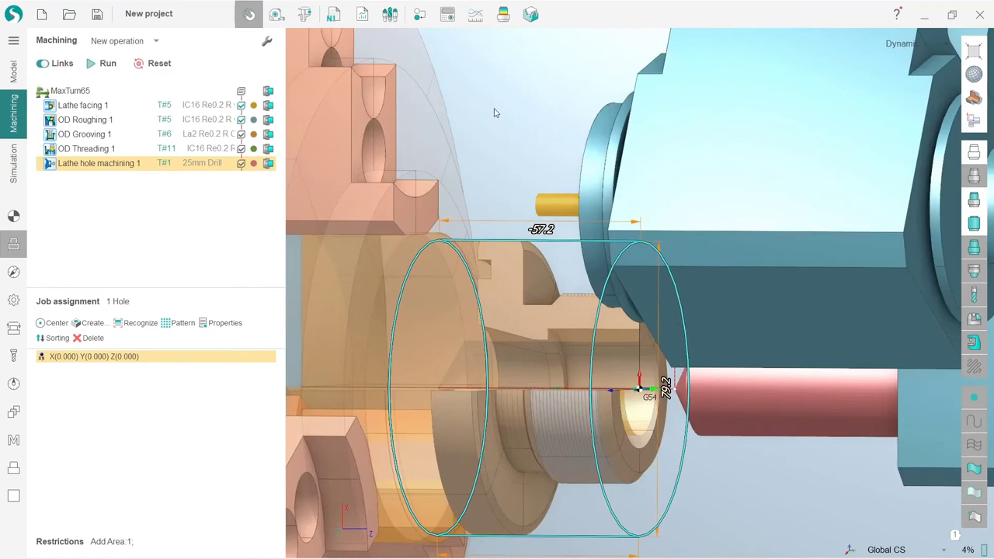
left_click(494, 108)
middle_click_drag(526, 298, 574, 317)
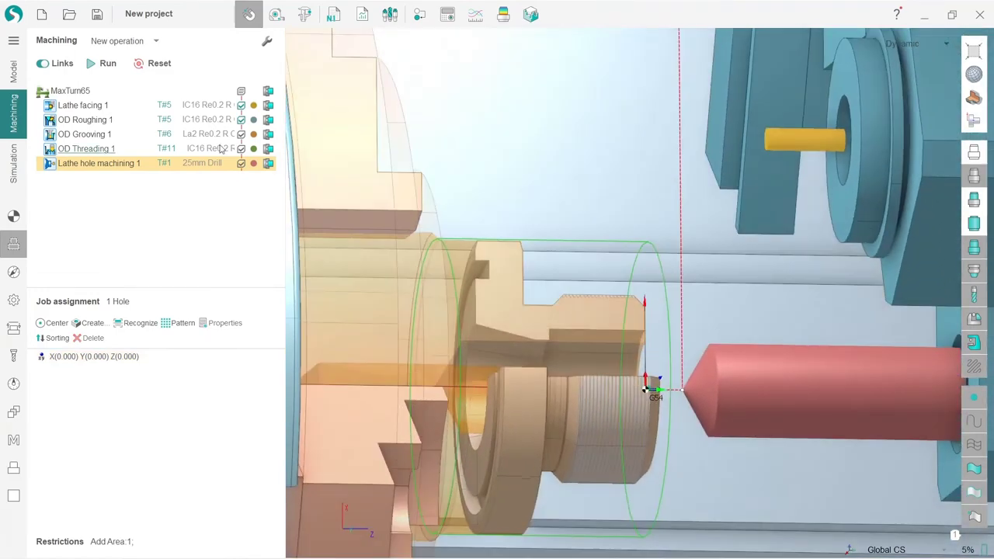
Run the machining simulation of the lathe hole operation at a higher playback speed
left_click(11, 156)
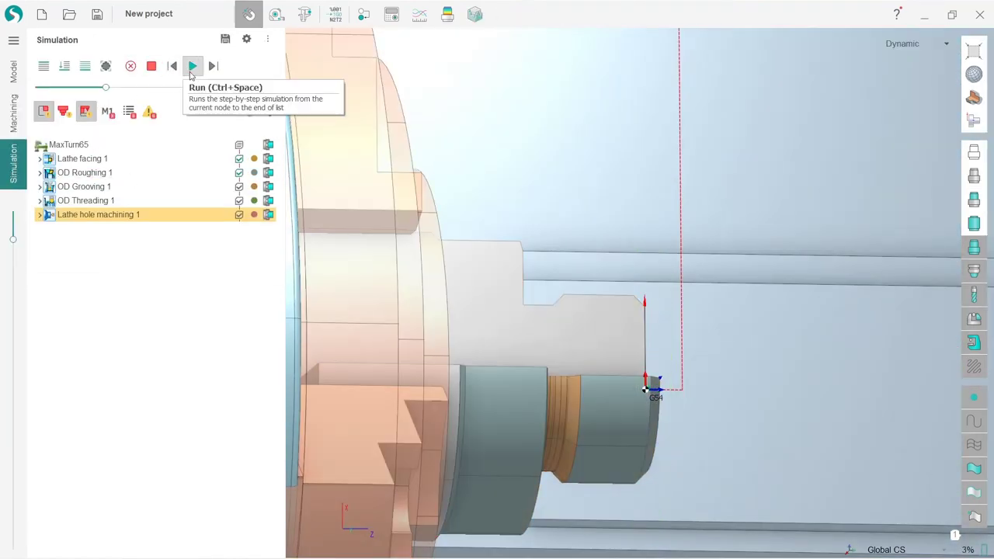
left_click(193, 66)
middle_click_drag(544, 288, 452, 324)
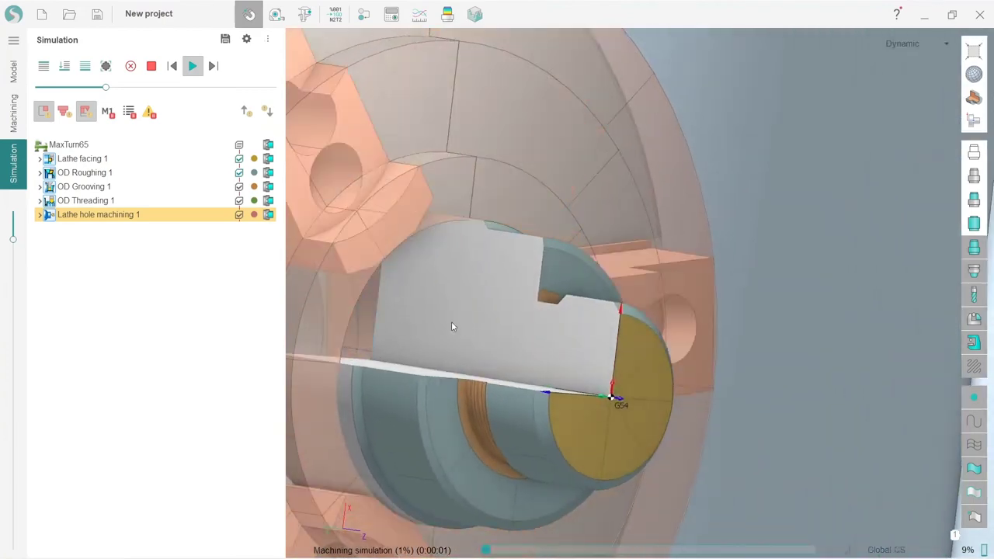
scroll(508, 329, "down", 5)
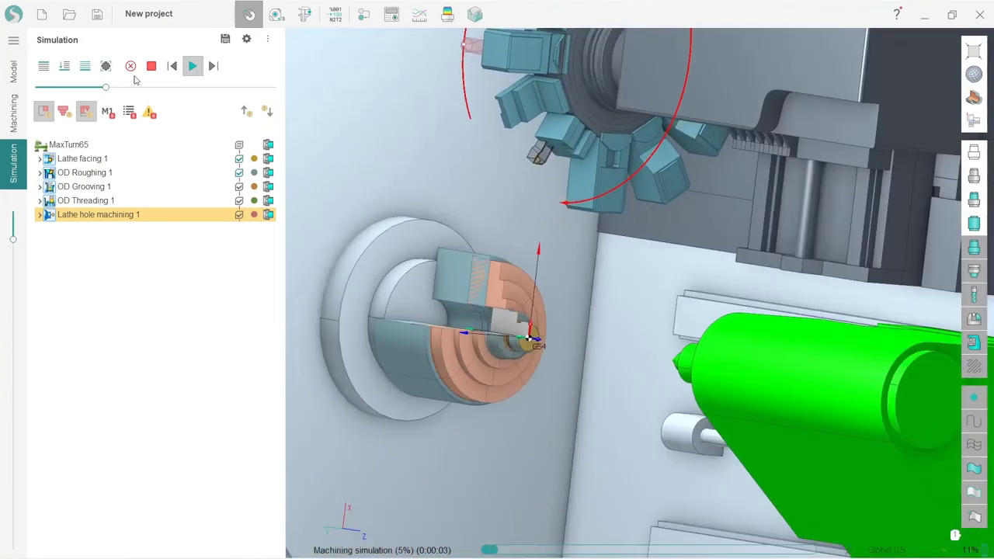
left_click_drag(105, 87, 142, 88)
scroll(439, 368, "up", 1)
scroll(439, 367, "up", 8)
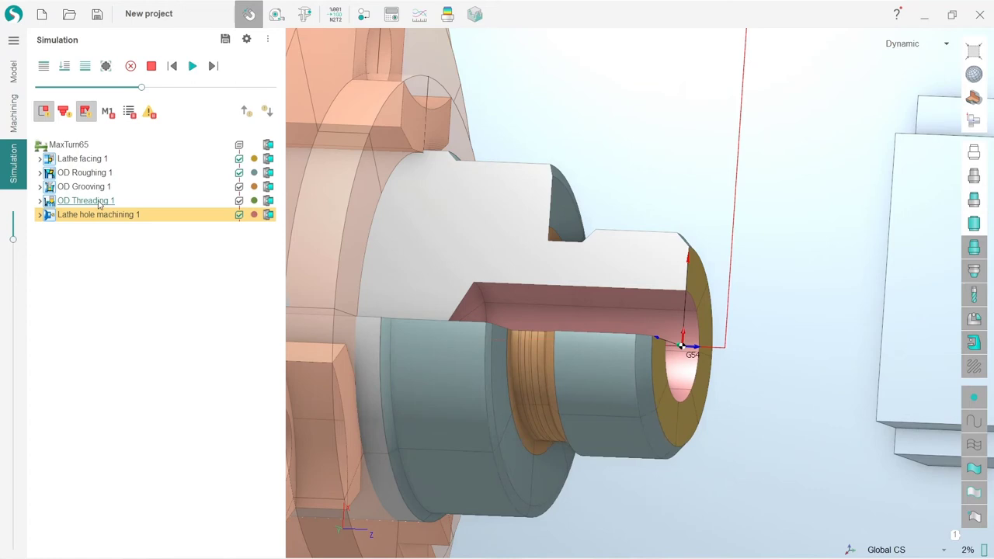
Reset the simulation results and run the machining simulation of the whole MaxTurn65 program from the start, adjusting the playback speed
left_click(81, 146)
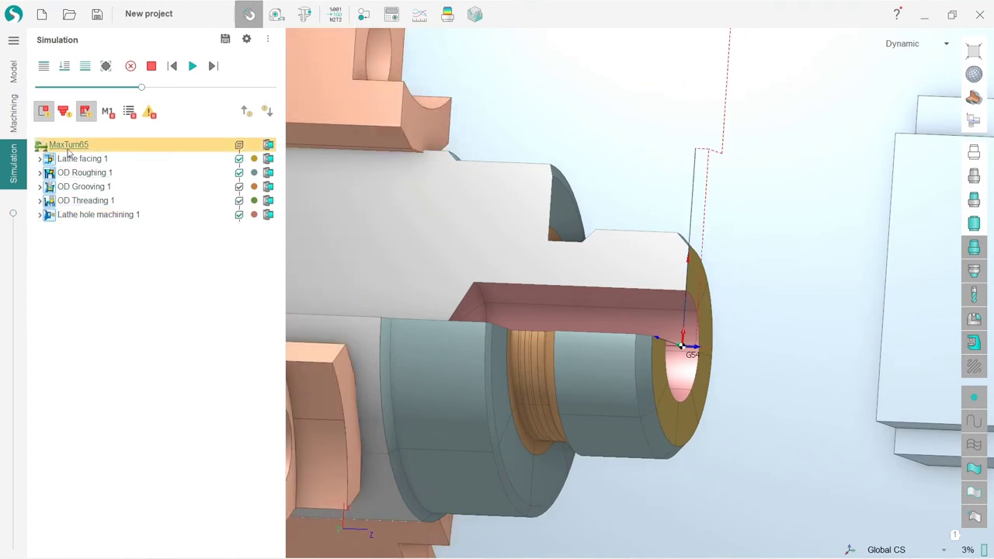
left_click(130, 66)
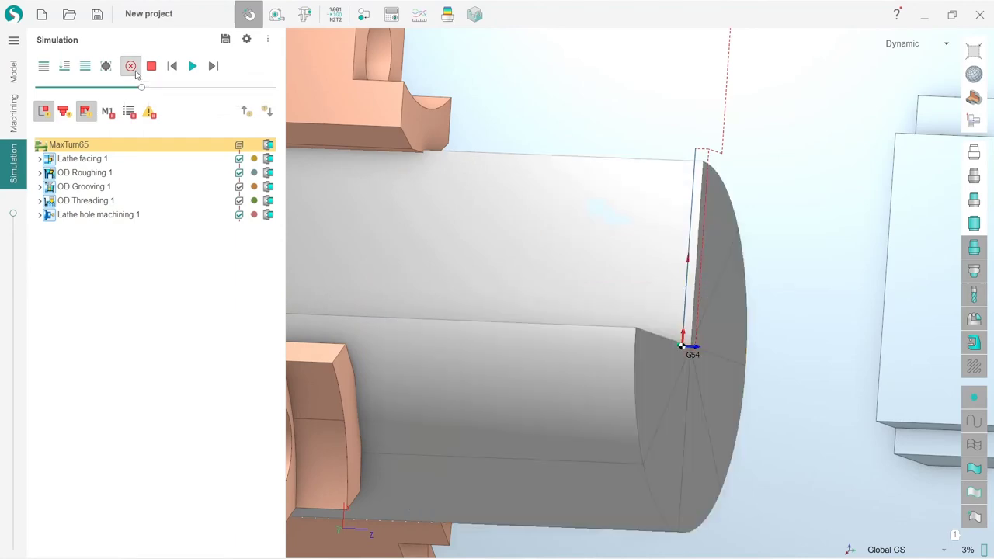
left_click(193, 66)
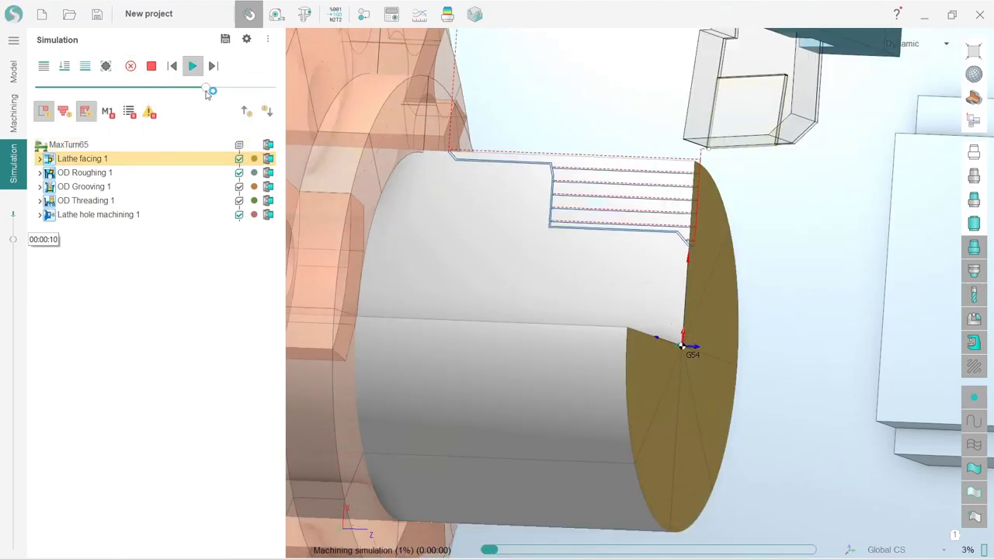
left_click_drag(209, 91, 141, 87)
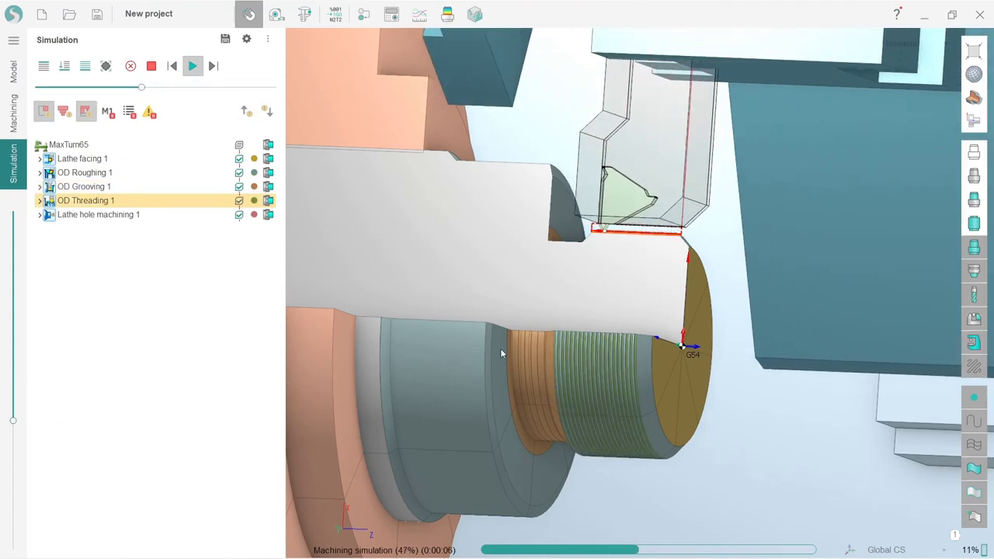
Examine the thread profile up close during the OD threading simulation, and play the remaining machining at a slightly higher speed
scroll(635, 256, "up", 6)
middle_click_drag(652, 215, 696, 233)
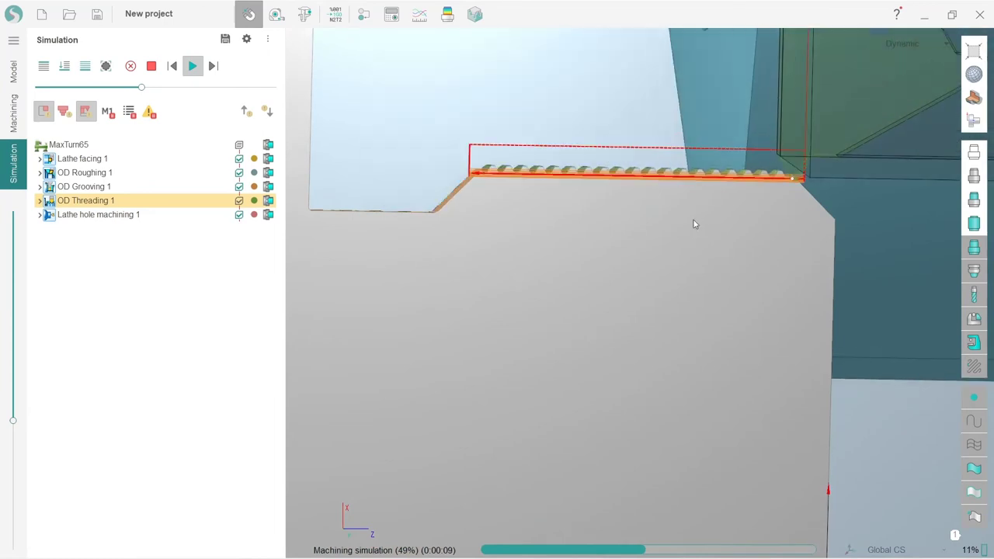
scroll(660, 229, "down", 1)
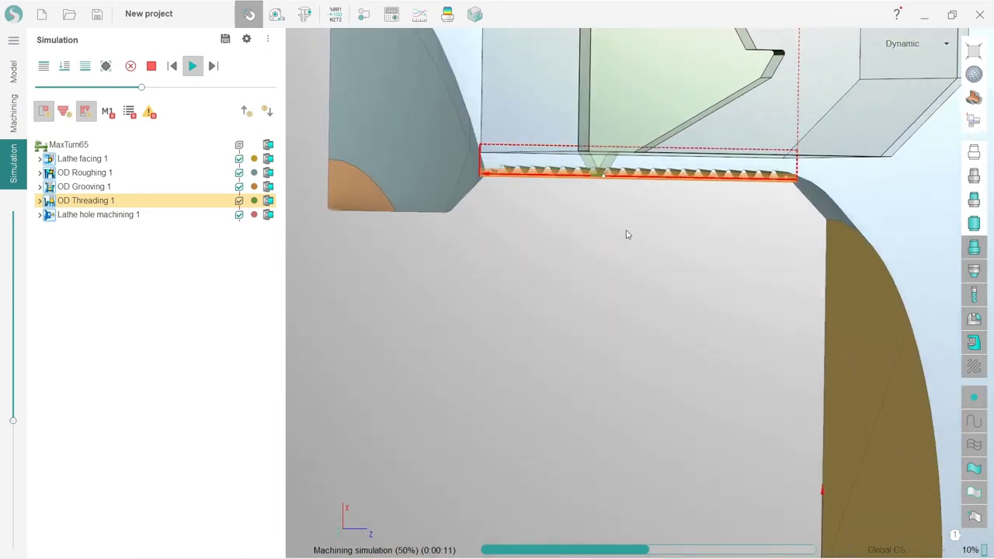
left_click(174, 87)
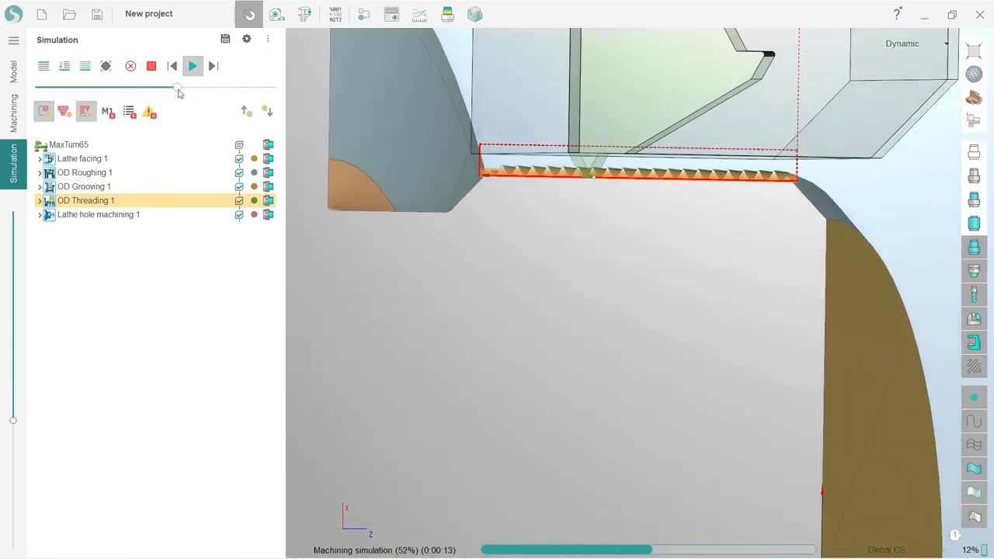
left_click_drag(172, 87, 151, 87)
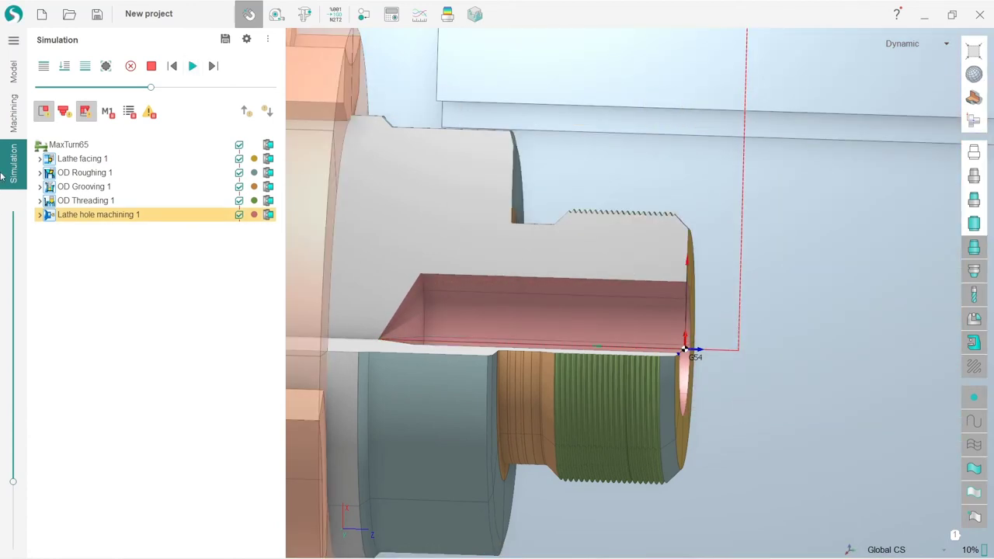
Set the drilling type in the lathe hole operation's strategy to Chip removing
left_click(13, 112)
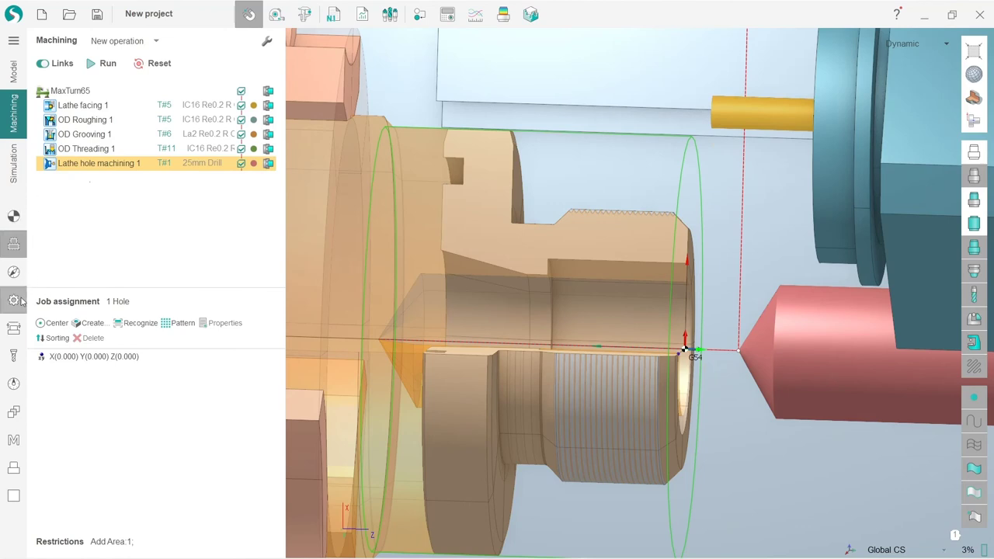
left_click(13, 272)
left_click(247, 333)
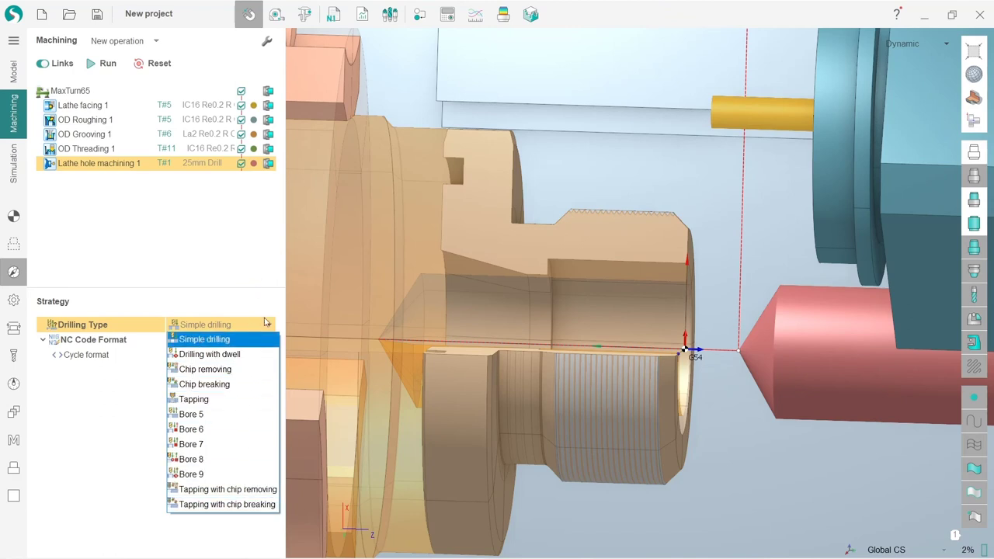
left_click(255, 370)
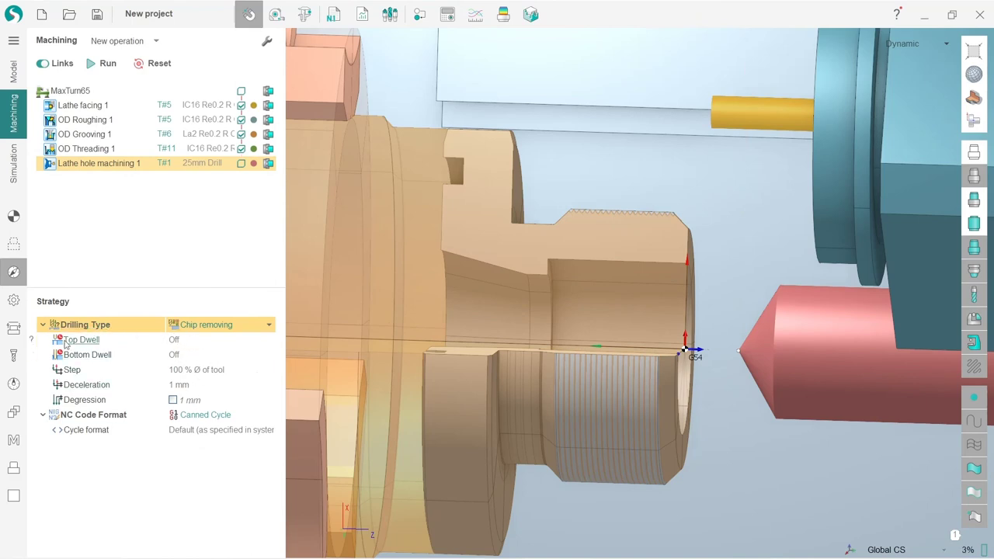
Set the lathe hole operation's drilling type back to Simple drilling and calculate its toolpath
left_click(228, 326)
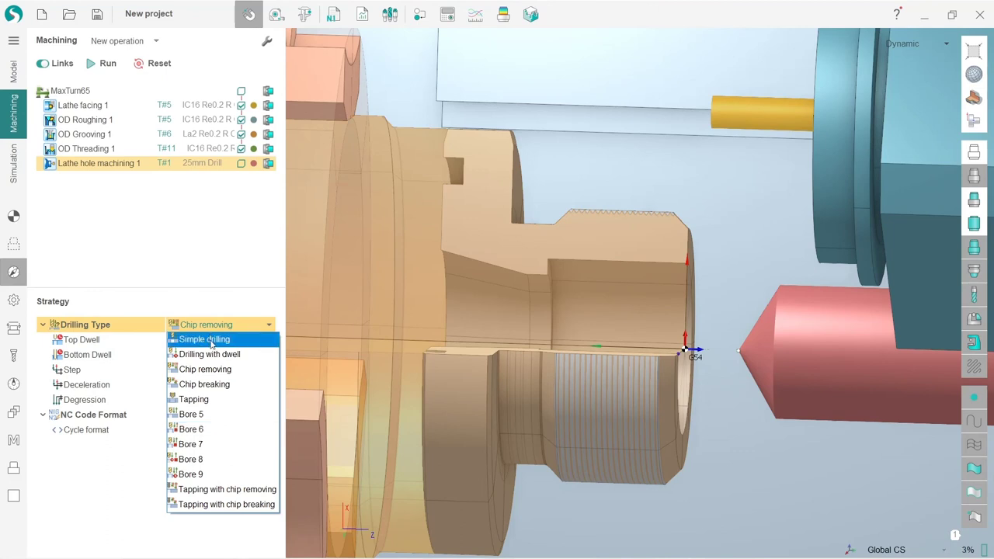
left_click(206, 340)
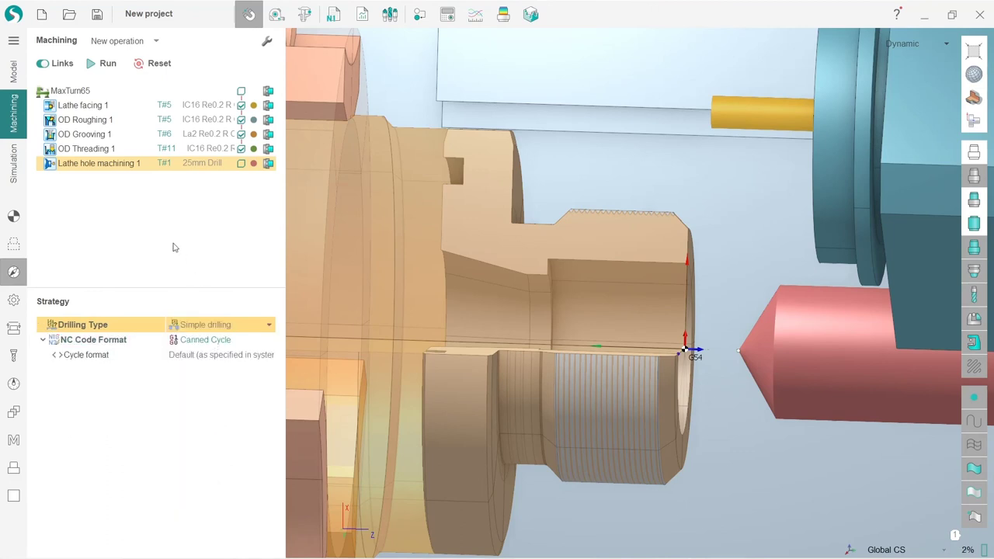
left_click(115, 65)
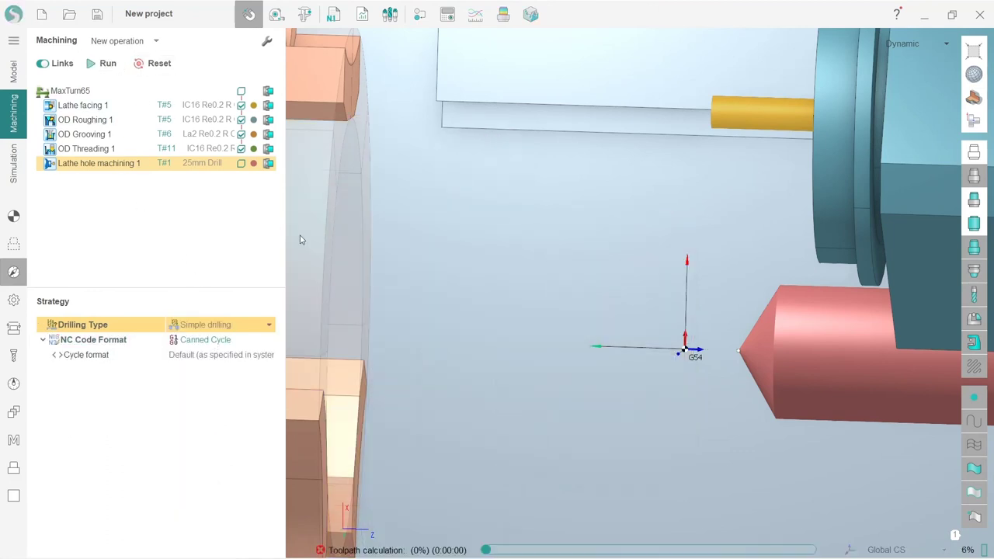